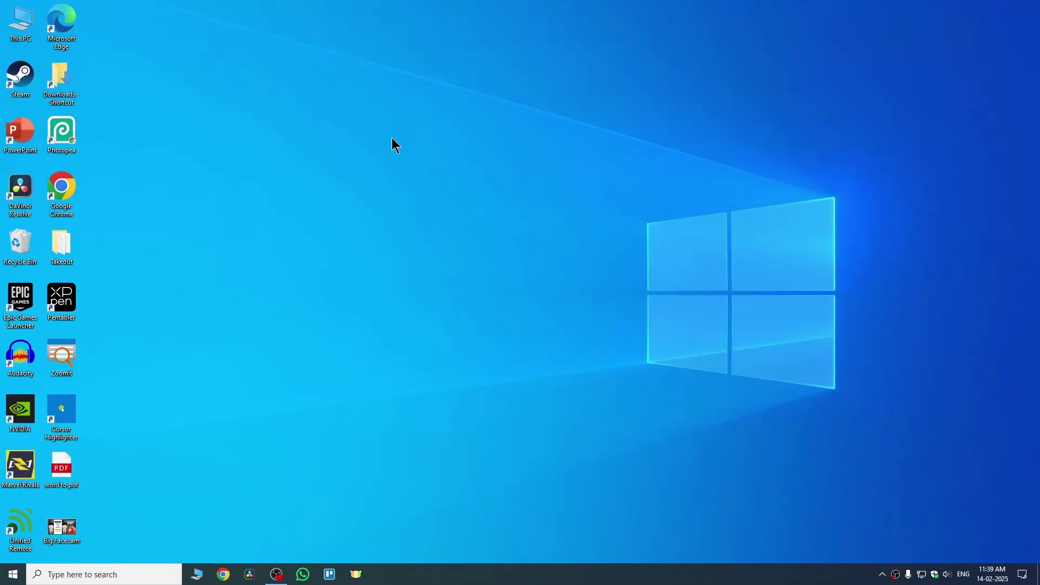
Search the Windows taskbar for the Word app.
{"action": "left_click", "coordinate": [92, 574]}
{"action": "type", "text": "wo"}
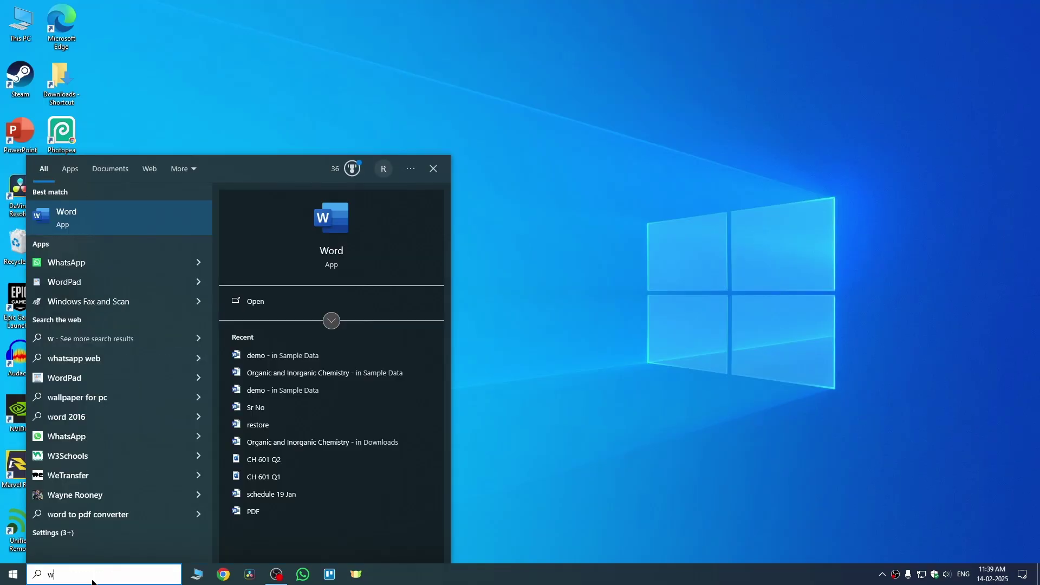
{"action": "type", "text": "r"}
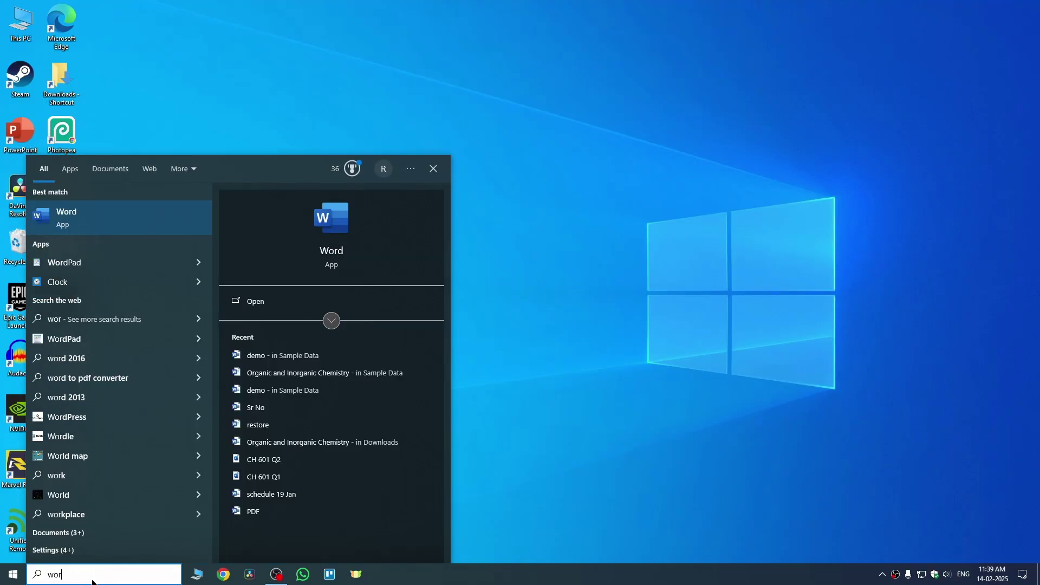
{"action": "type", "text": "d"}
Launch Word, create a blank document with 'Hi guys' at 28 pt, then add a new line.
{"action": "left_click", "coordinate": [124, 218]}
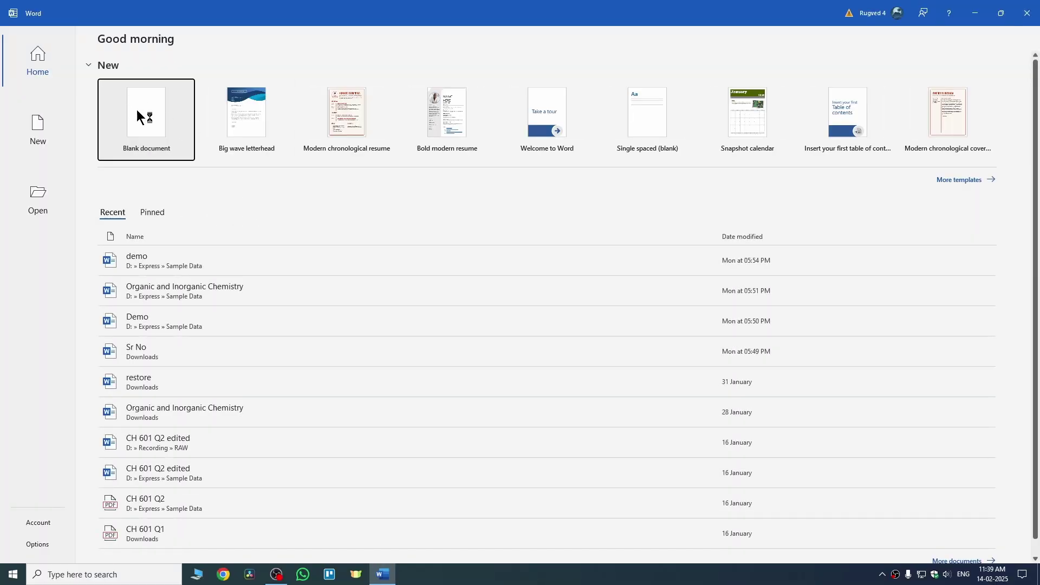
{"action": "left_click", "coordinate": [165, 124]}
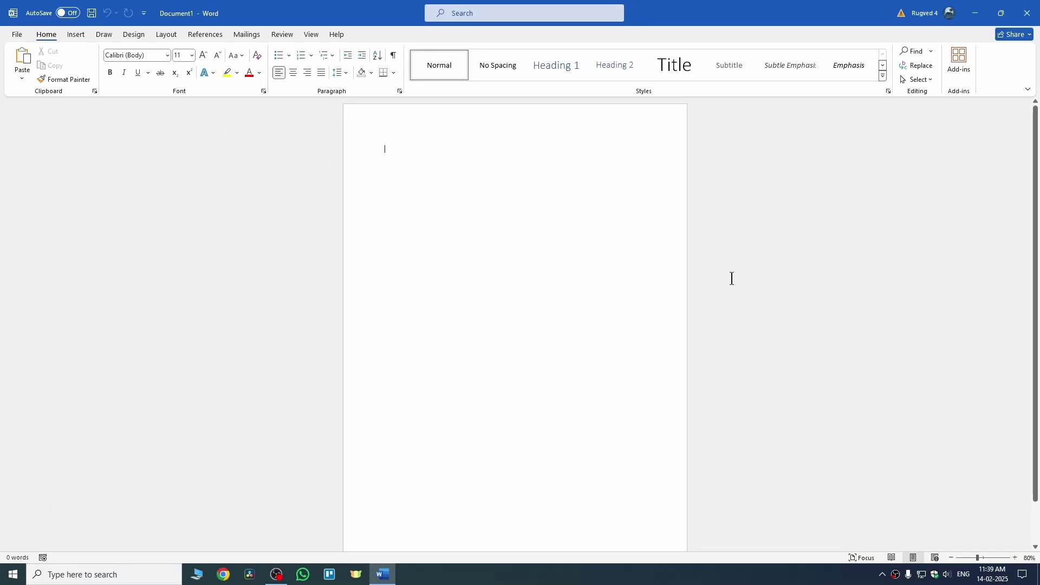
{"action": "type", "text": "Hi"}
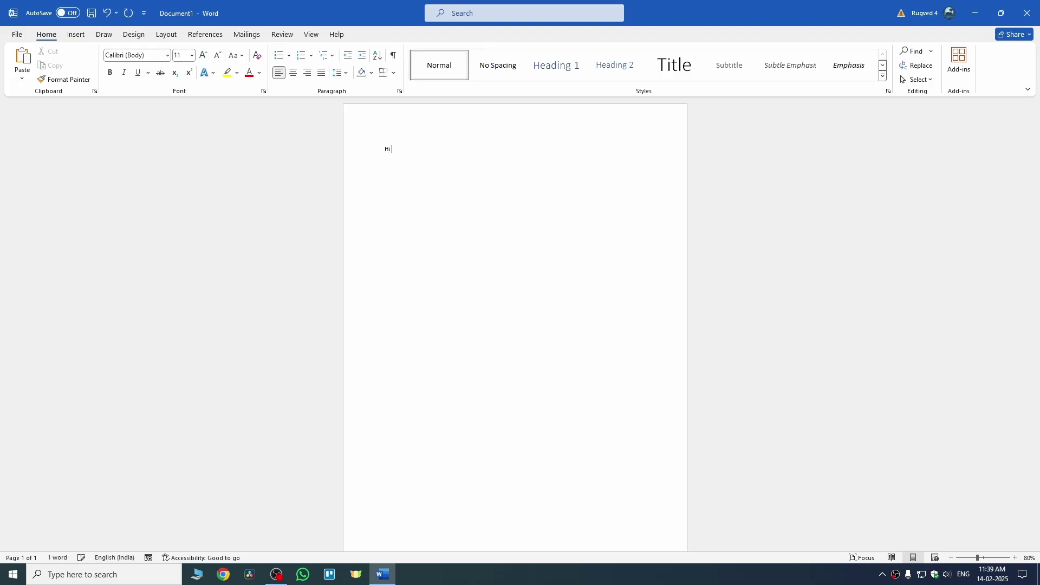
{"action": "type", "text": " guys"}
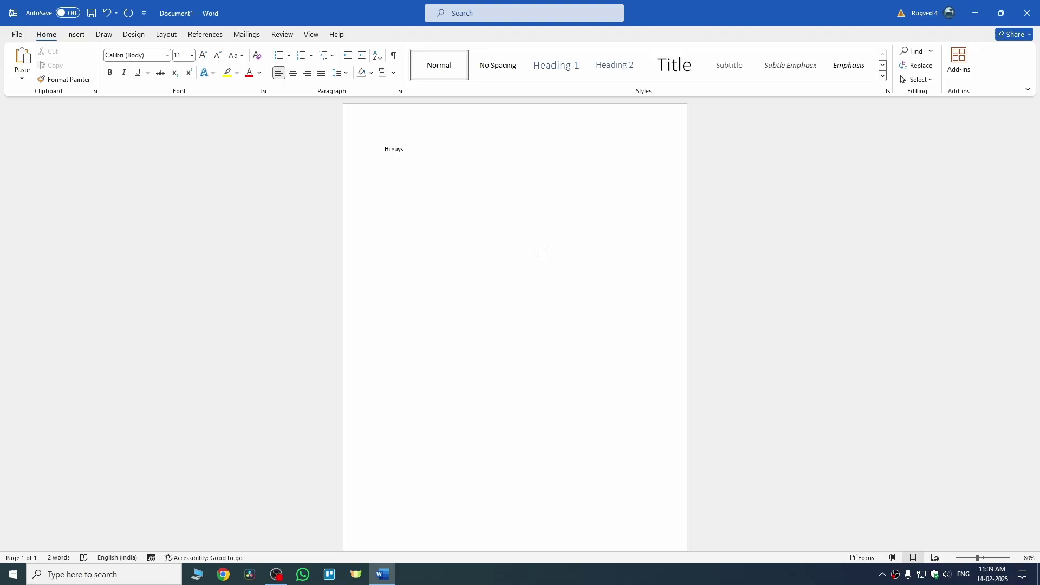
{"action": "key", "text": "ctrl+a"}
{"action": "left_click", "coordinate": [192, 55]}
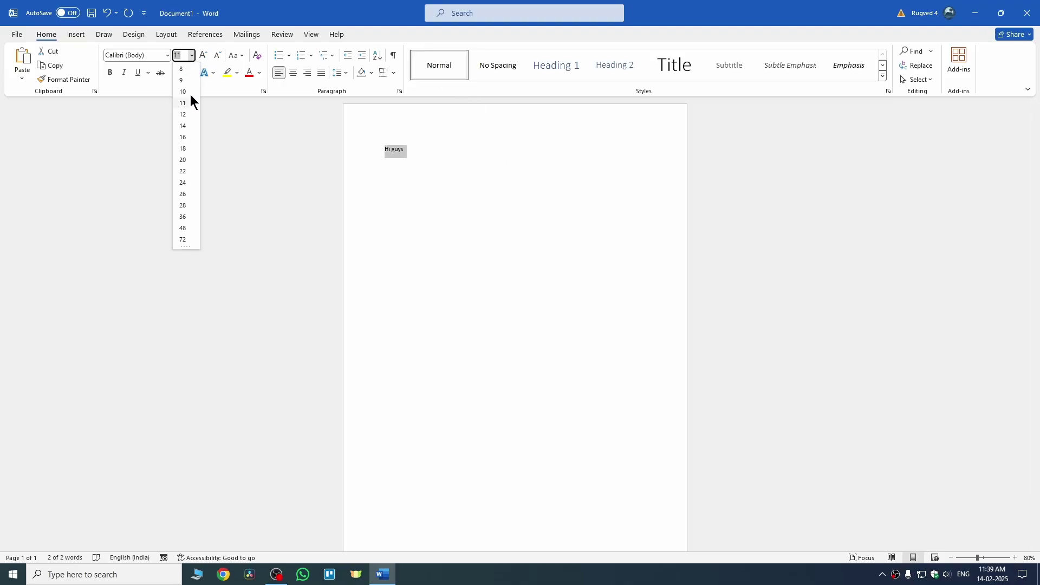
{"action": "left_click", "coordinate": [185, 210]}
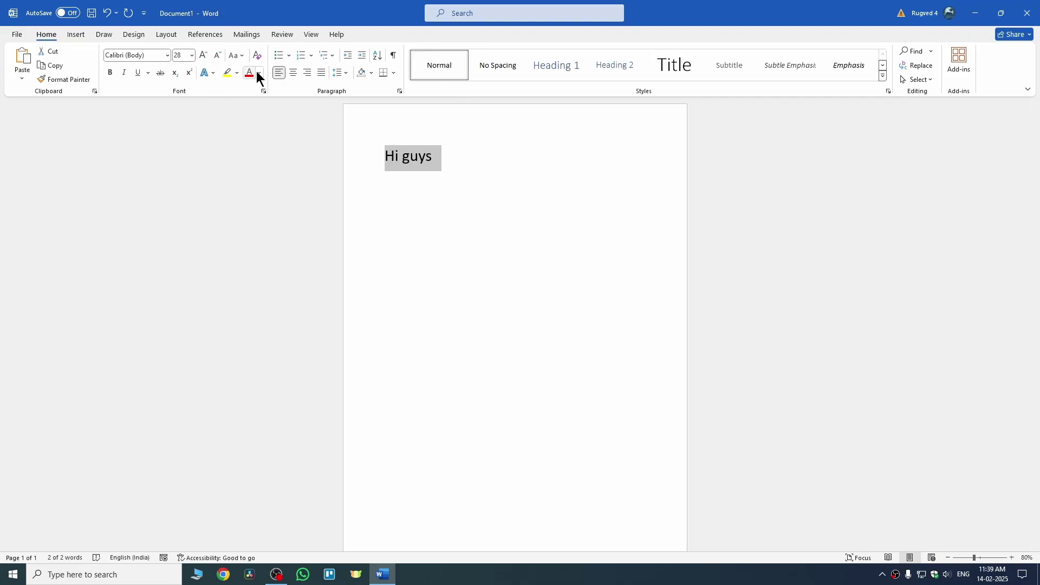
{"action": "left_click", "coordinate": [499, 224]}
{"action": "key", "text": "Return"}
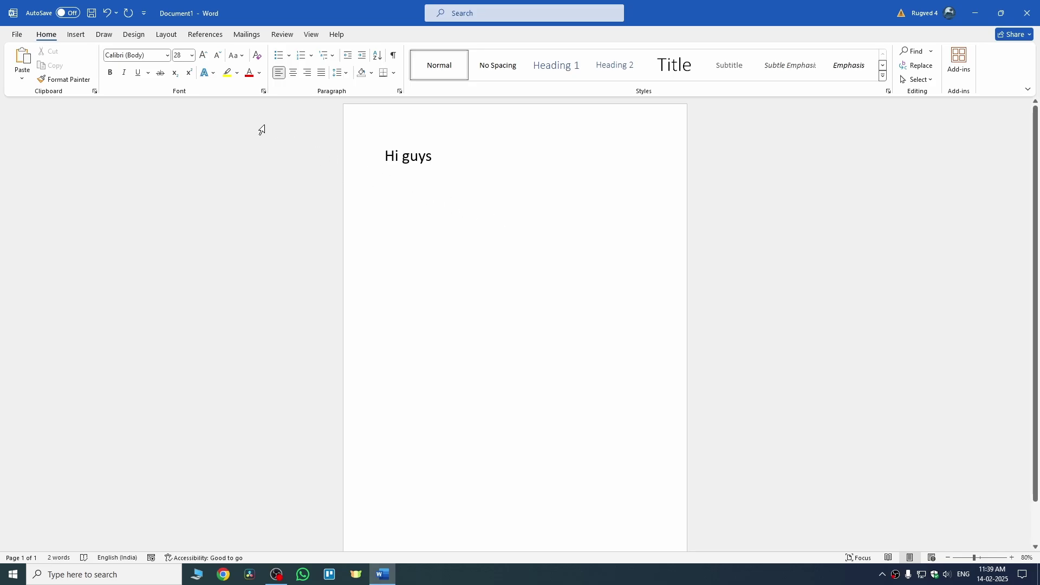
Insert the tiger picture from the Sample Data folder below 'Hi guys'.
{"action": "left_click", "coordinate": [75, 34]}
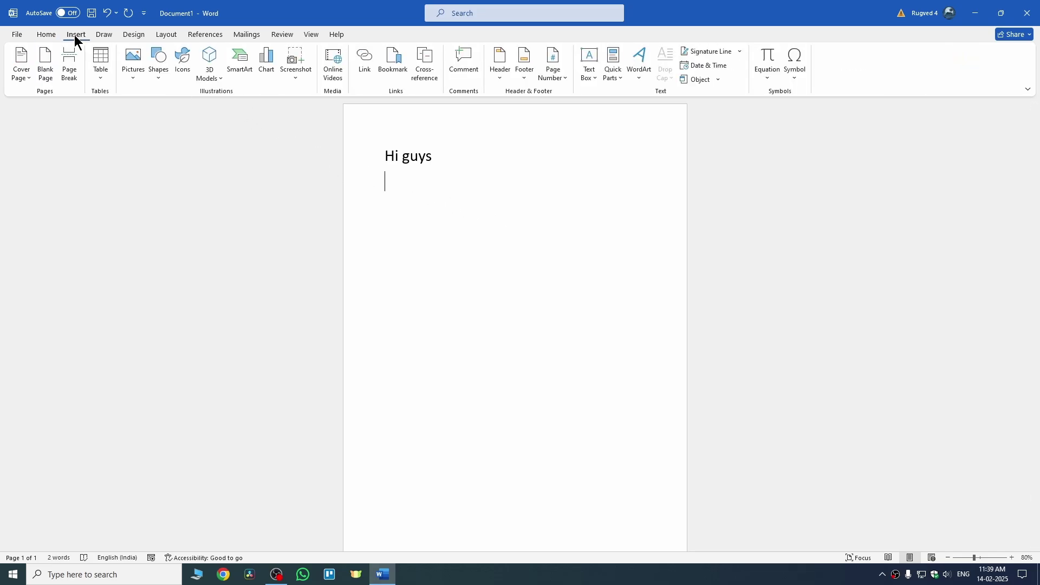
{"action": "left_click", "coordinate": [133, 65]}
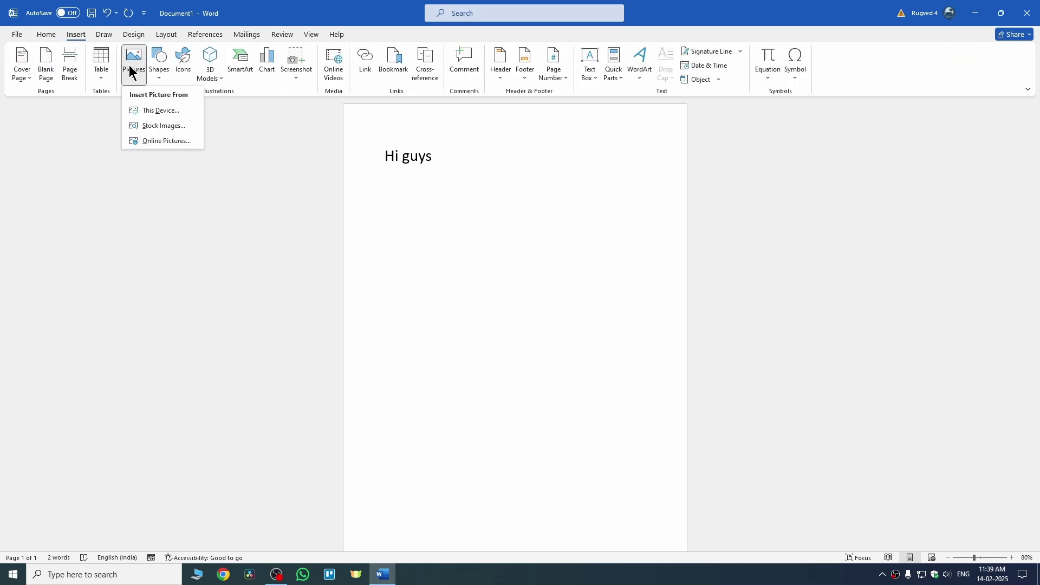
{"action": "left_click", "coordinate": [160, 110]}
{"action": "scroll", "coordinate": [93, 163], "scroll_direction": "down", "scroll_amount": 2}
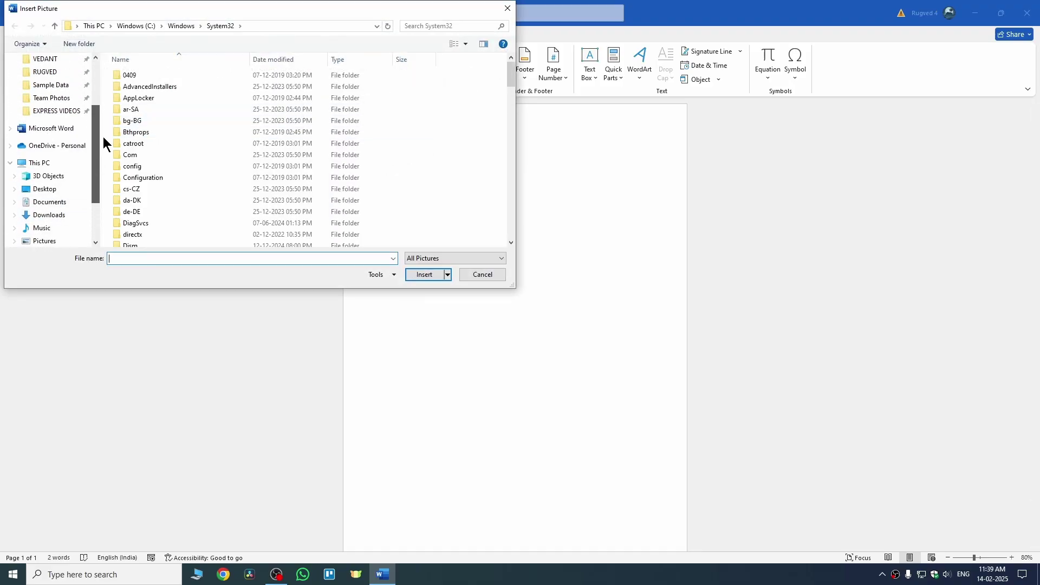
{"action": "scroll", "coordinate": [103, 136], "scroll_direction": "up", "scroll_amount": 3}
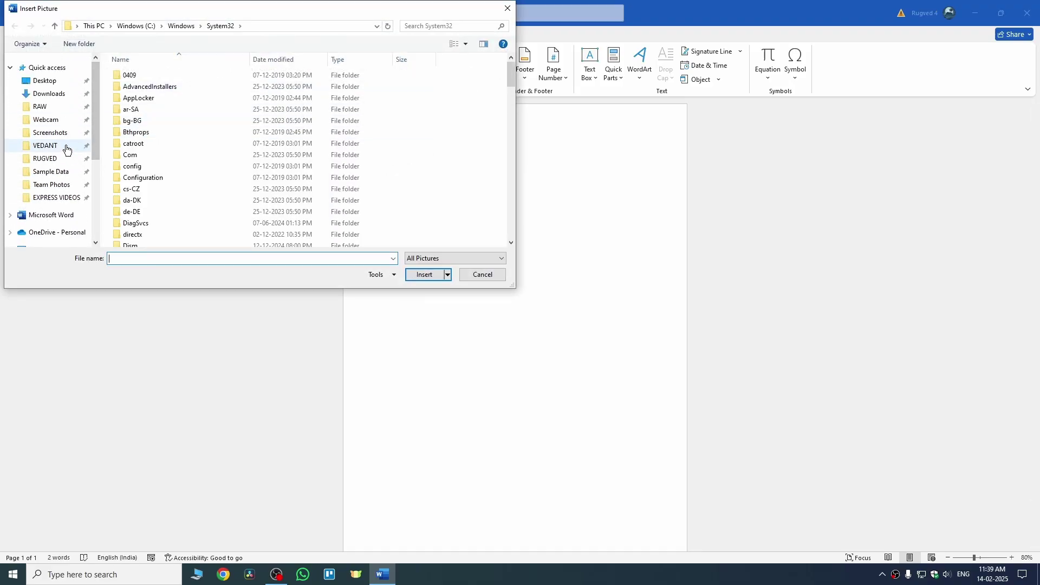
{"action": "left_click", "coordinate": [50, 172]}
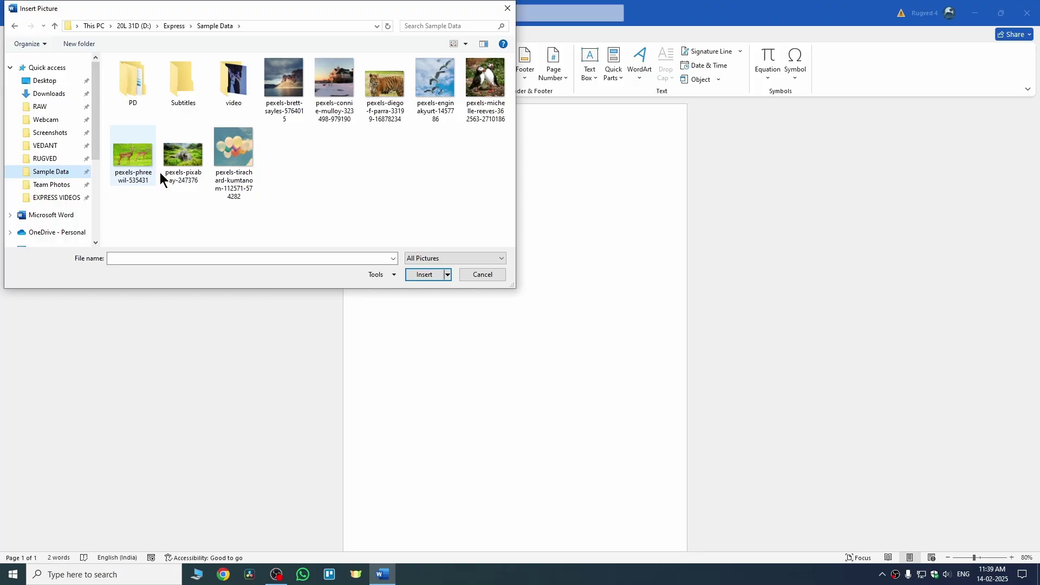
{"action": "double_click", "coordinate": [384, 91]}
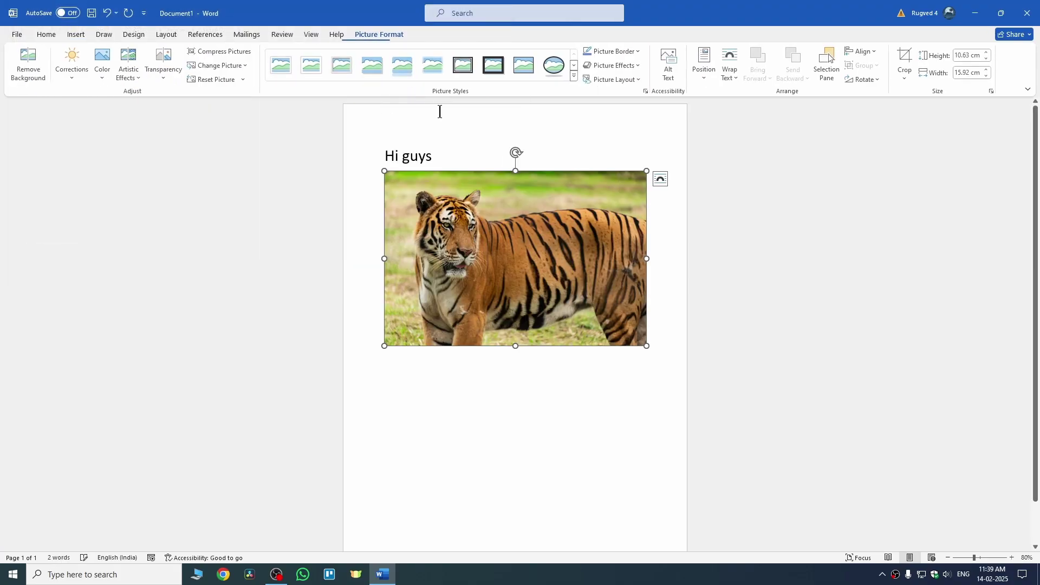
{"action": "left_click", "coordinate": [802, 235]}
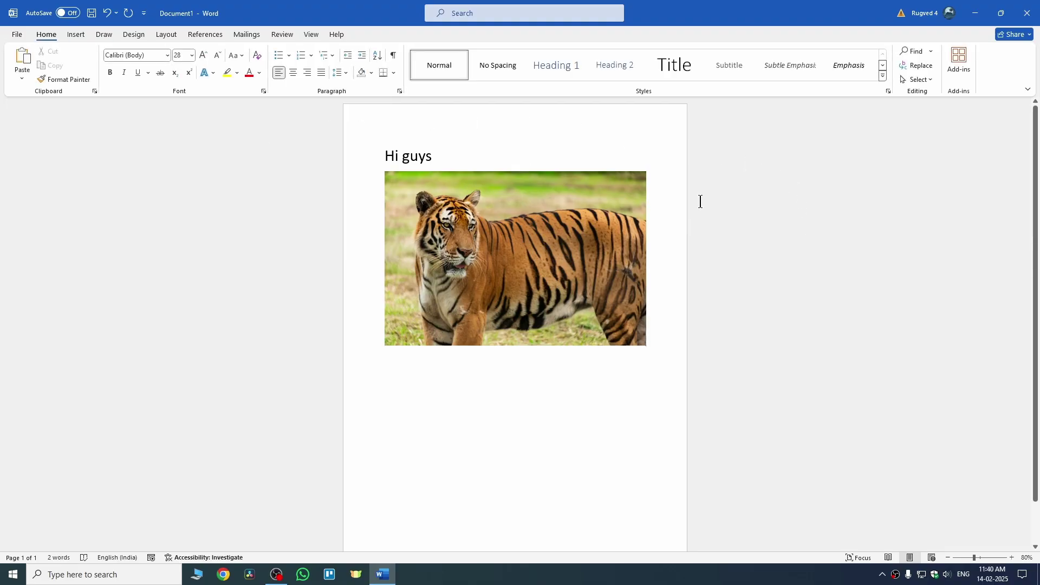
Save the document as PDF type, named 'PDF 123', in Sample Data.
{"action": "left_click", "coordinate": [17, 35]}
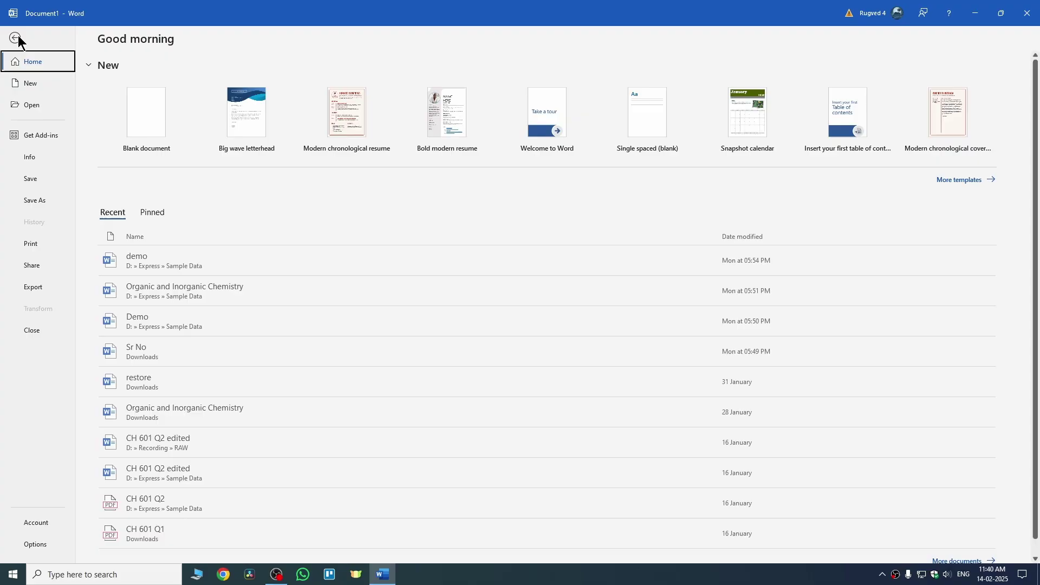
{"action": "left_click", "coordinate": [34, 201]}
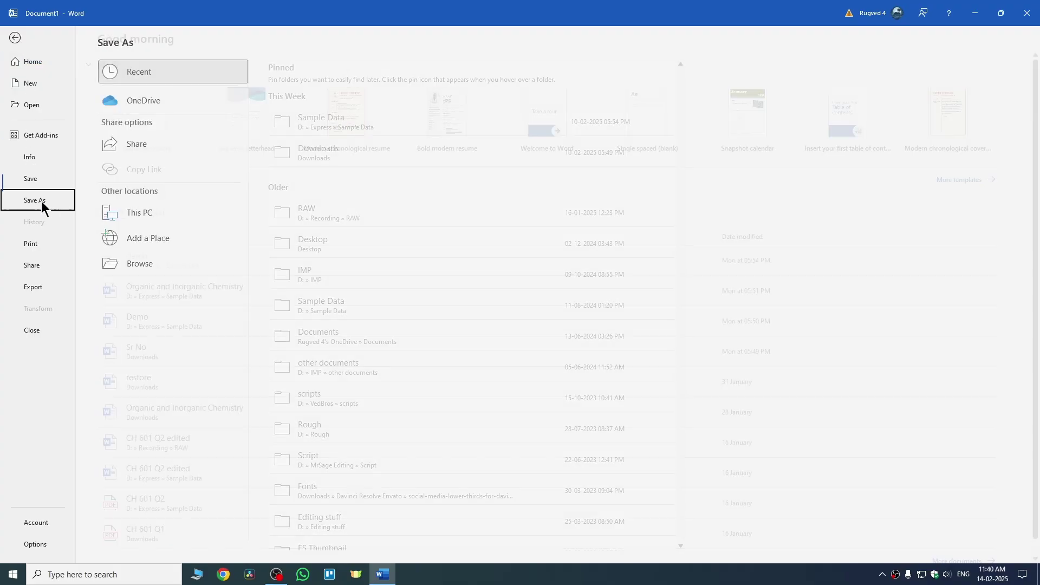
{"action": "left_click", "coordinate": [142, 264]}
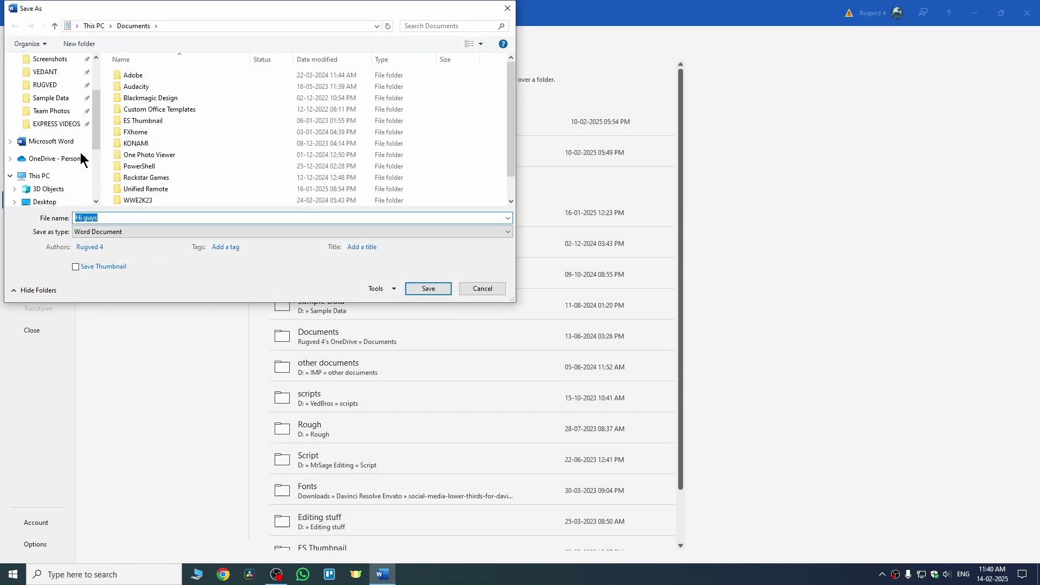
{"action": "scroll", "coordinate": [82, 158], "scroll_direction": "up", "scroll_amount": 3}
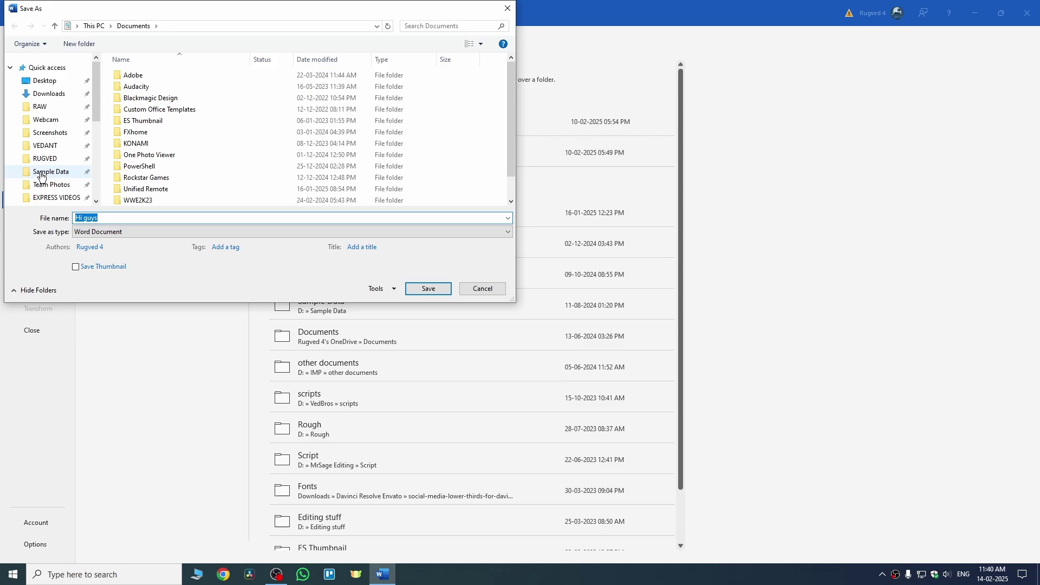
{"action": "left_click", "coordinate": [62, 174]}
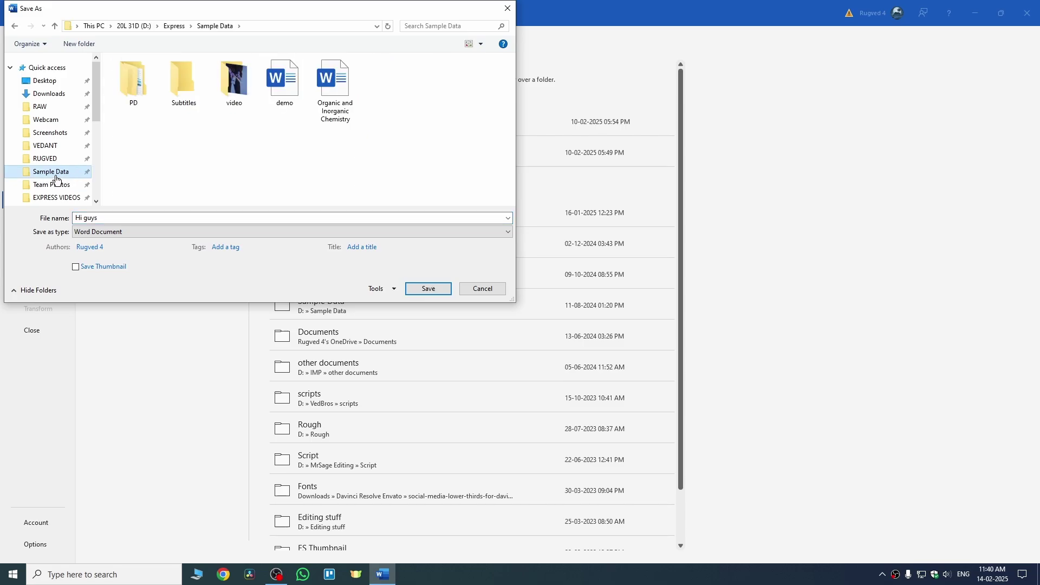
{"action": "left_click", "coordinate": [115, 219]}
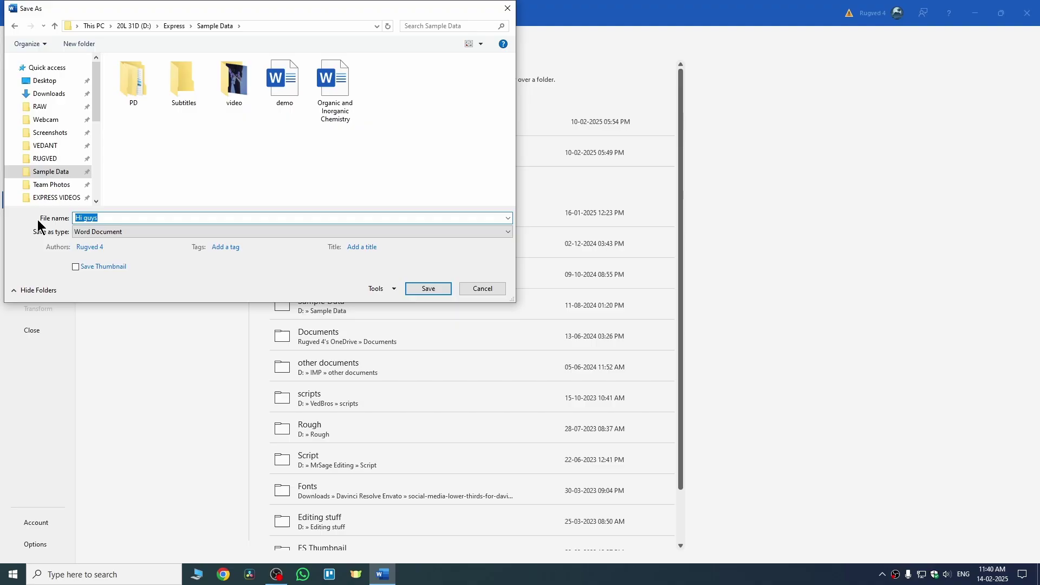
{"action": "type", "text": "PDF 1"}
{"action": "type", "text": "23"}
{"action": "left_click", "coordinate": [99, 236]}
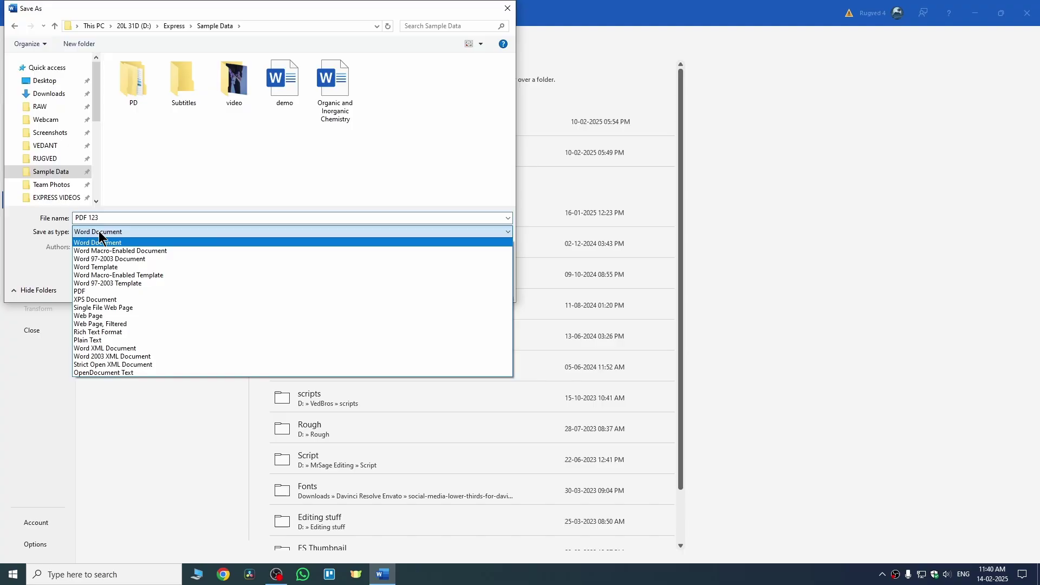
{"action": "left_click", "coordinate": [90, 297]}
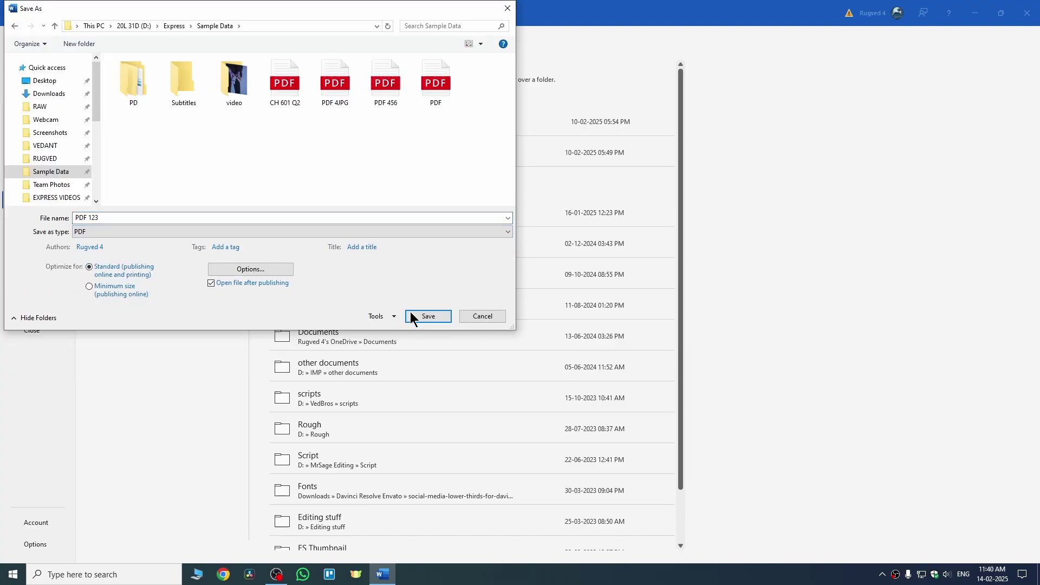
{"action": "left_click", "coordinate": [427, 316]}
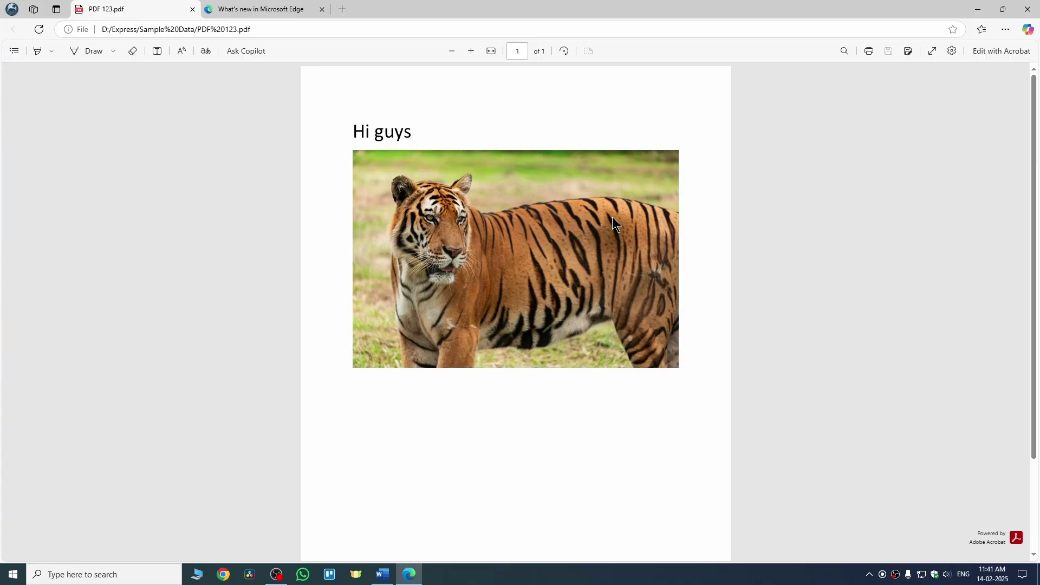
Close the PDF viewer, minimise Word, and show Sample Data in File Explorer.
{"action": "left_click", "coordinate": [1027, 9]}
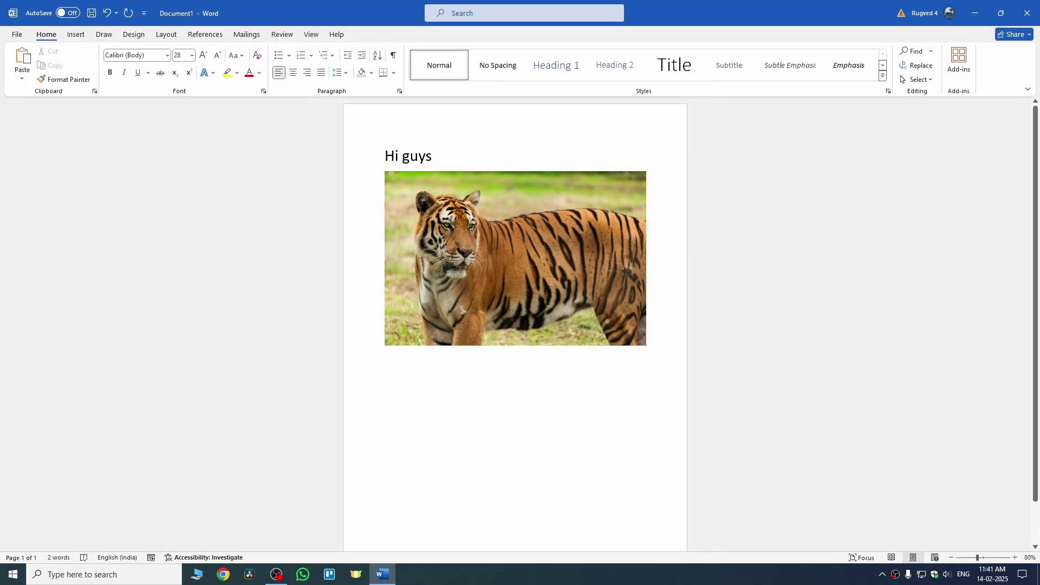
{"action": "left_click", "coordinate": [975, 14]}
{"action": "left_click", "coordinate": [196, 574]}
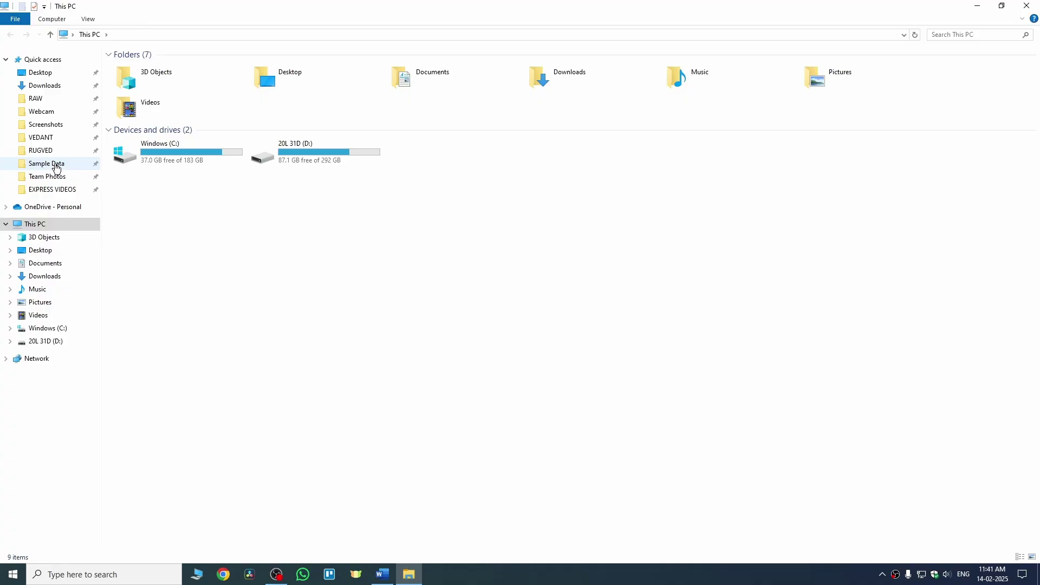
{"action": "left_click", "coordinate": [46, 164]}
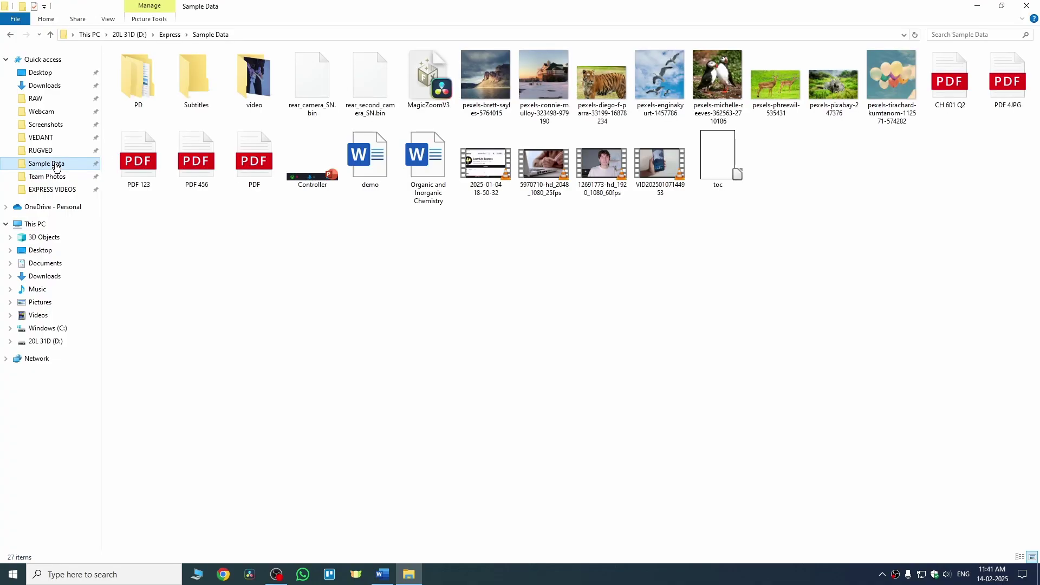
Open PDF 123 from the Sample Data folder in Edge's PDF viewer.
{"action": "double_click", "coordinate": [146, 162]}
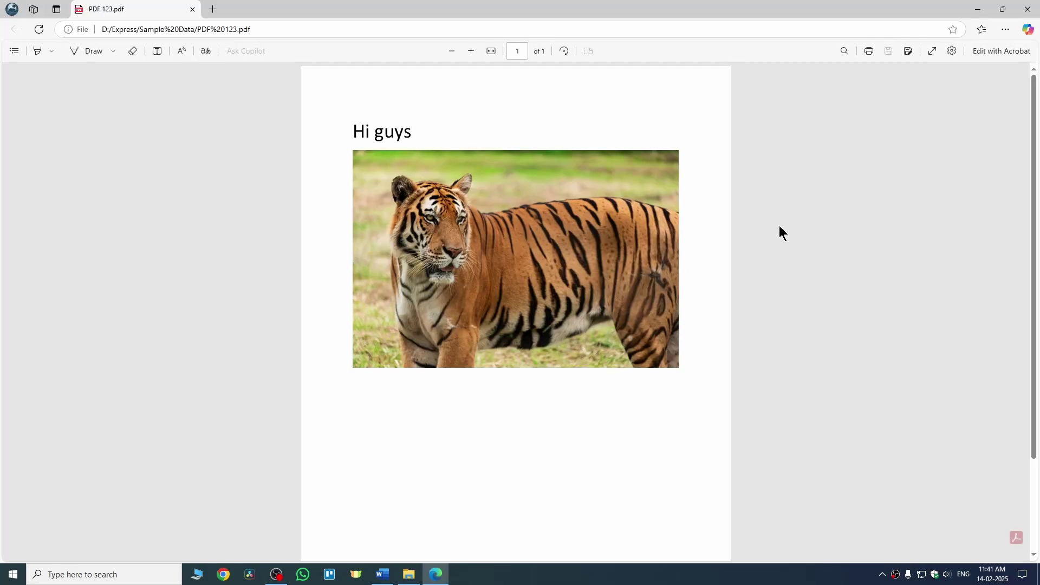